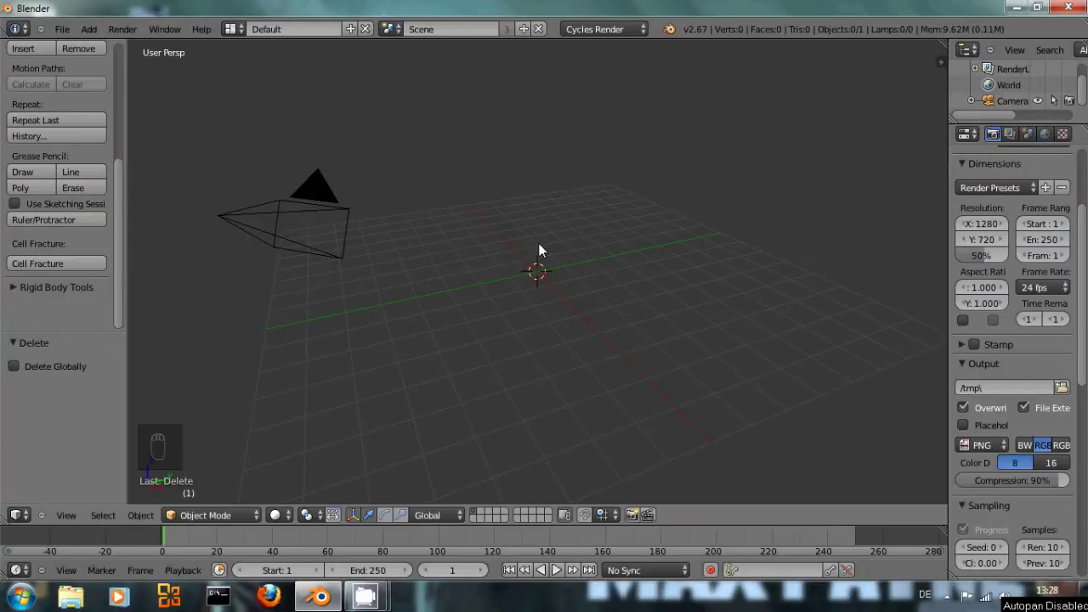
- Add a 32-vertex cylinder with Cap Fill Type set to Nothing
{"action": "key", "text": "shift+a"}
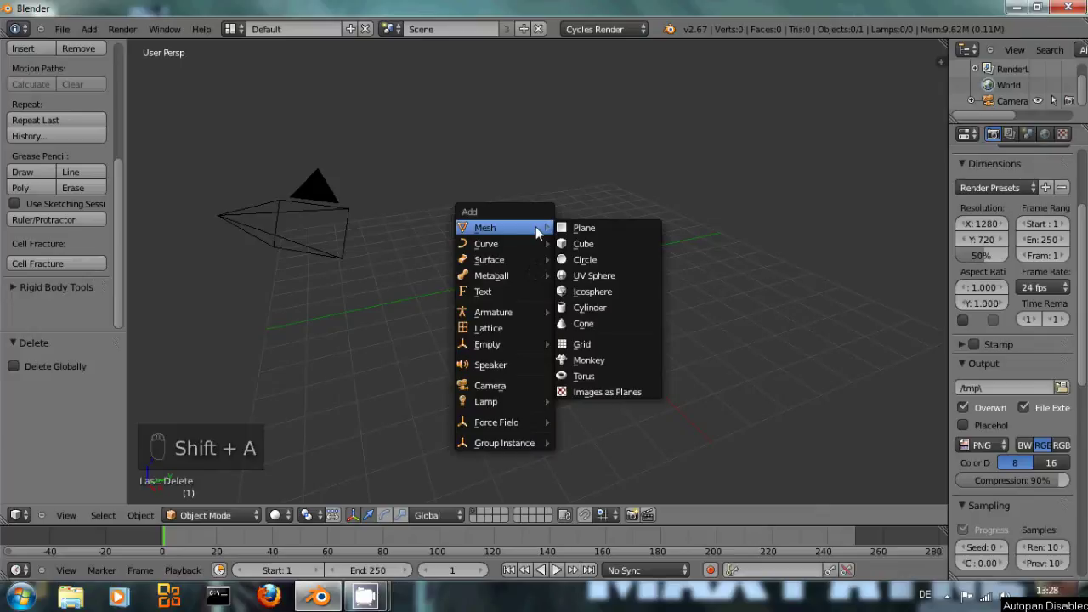
{"action": "left_click", "coordinate": [589, 307]}
{"action": "scroll", "coordinate": [93, 391], "scroll_direction": "down", "scroll_amount": 2}
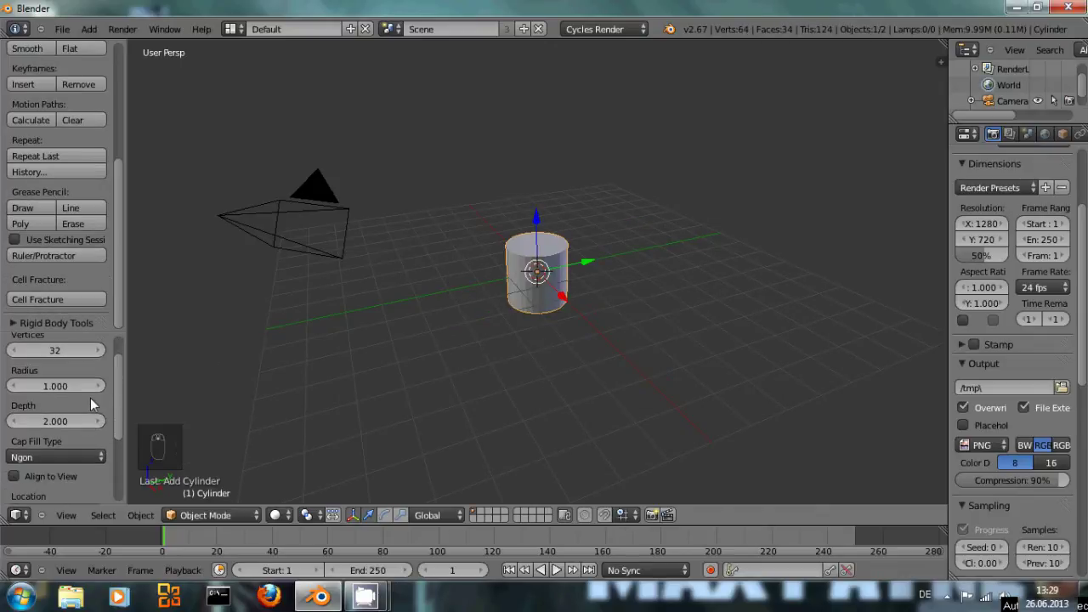
{"action": "left_click", "coordinate": [89, 457]}
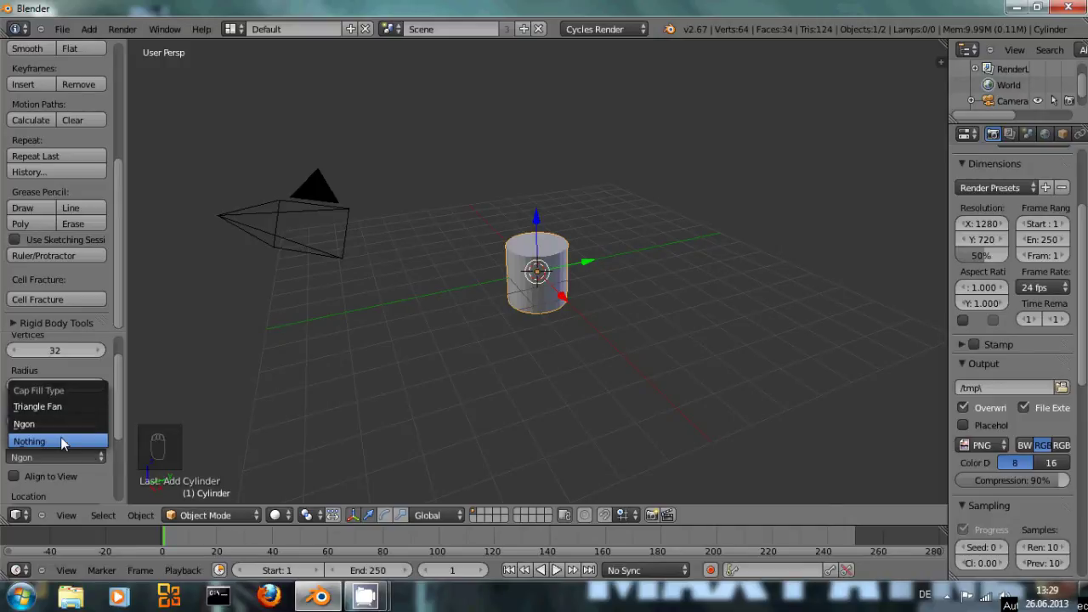
{"action": "left_click", "coordinate": [61, 442]}
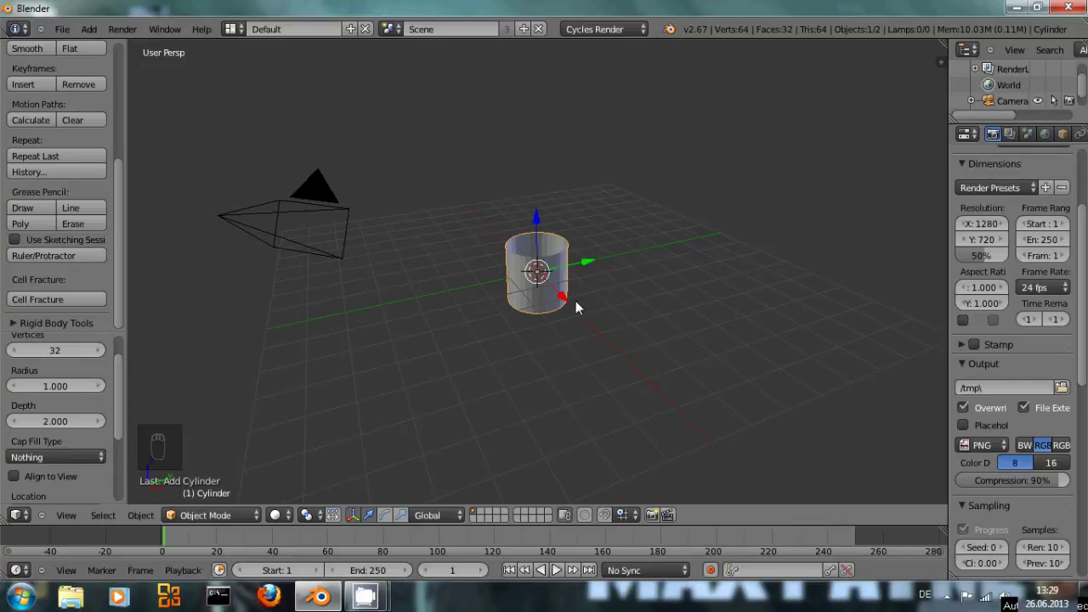
- In front orthographic view, scale the cylinder along Z to 0.17
{"action": "key", "text": "KP_1"}
{"action": "key", "text": "KP_5"}
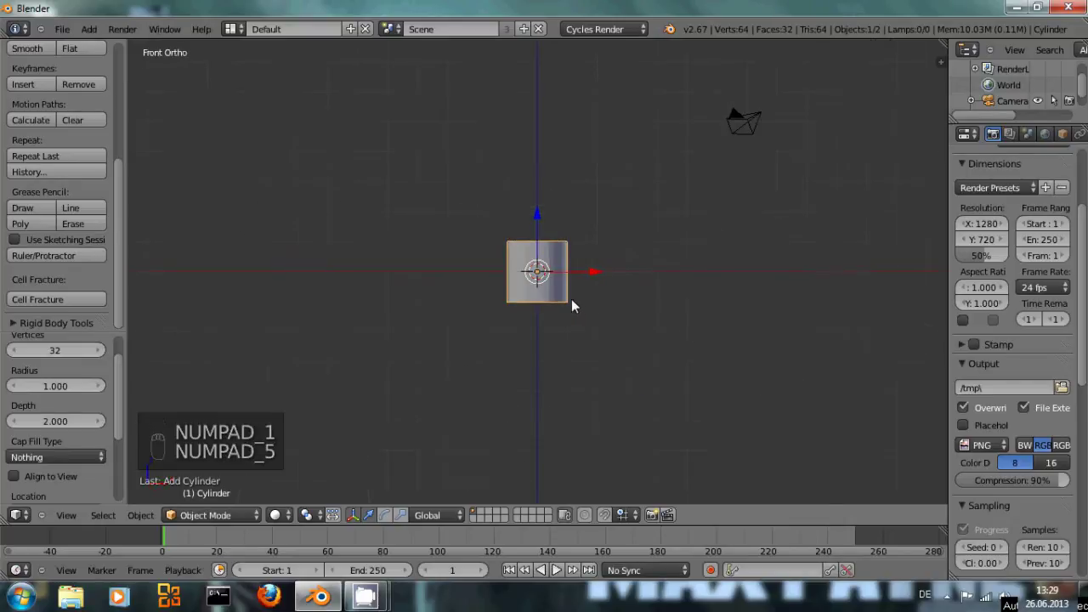
{"action": "key", "text": "s"}
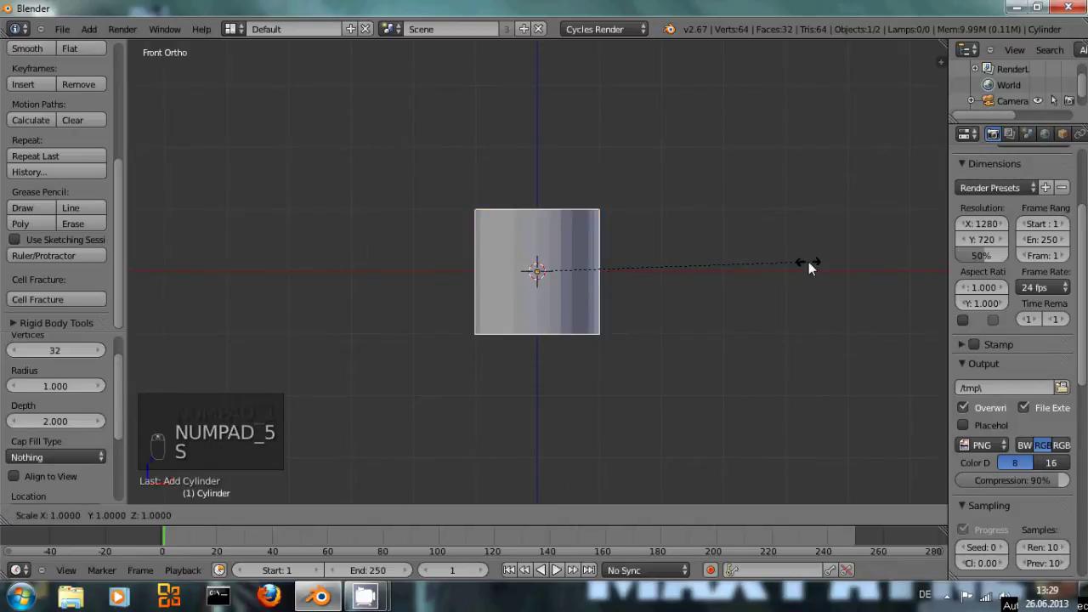
{"action": "key", "text": "z"}
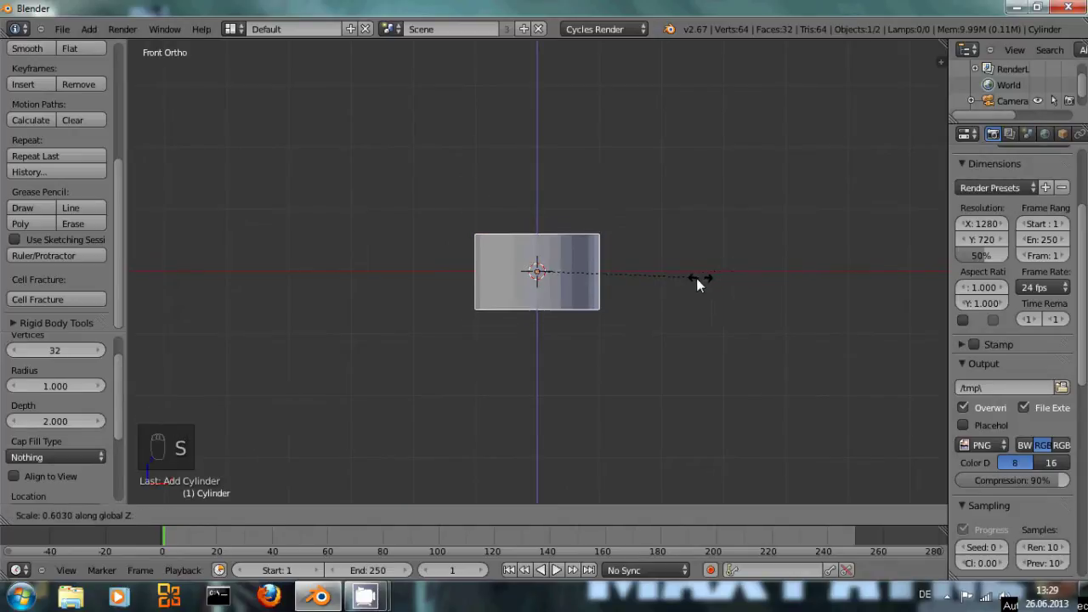
{"action": "left_click", "coordinate": [581, 282]}
{"action": "middle_click_drag", "start_coordinate": [663, 294], "coordinate": [700, 360]}
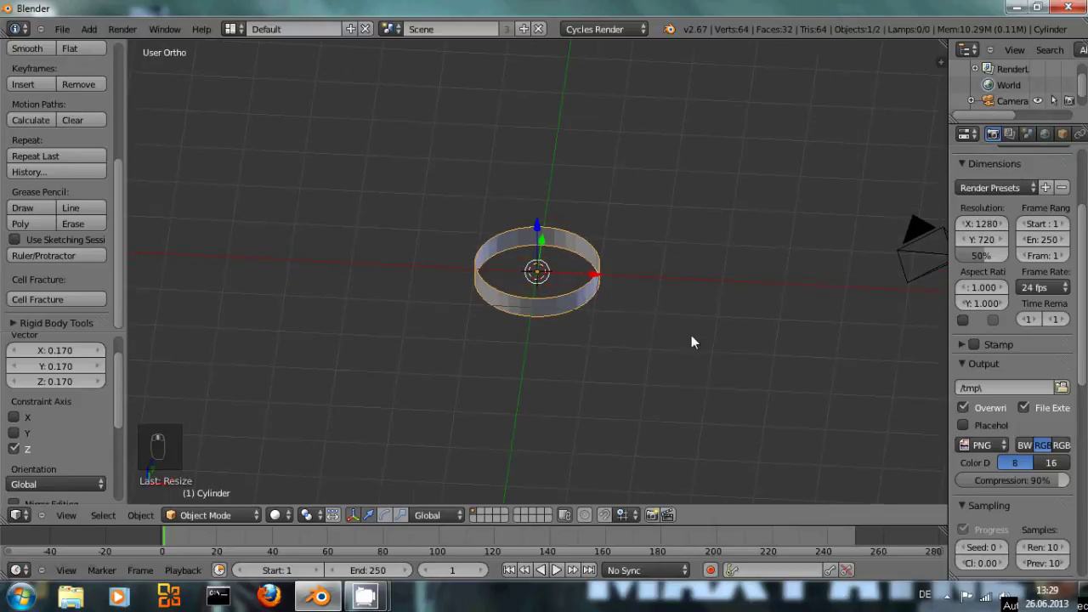
- In Edit Mode, from top view, extrude the ring's edge loop
{"action": "key", "text": "Tab"}
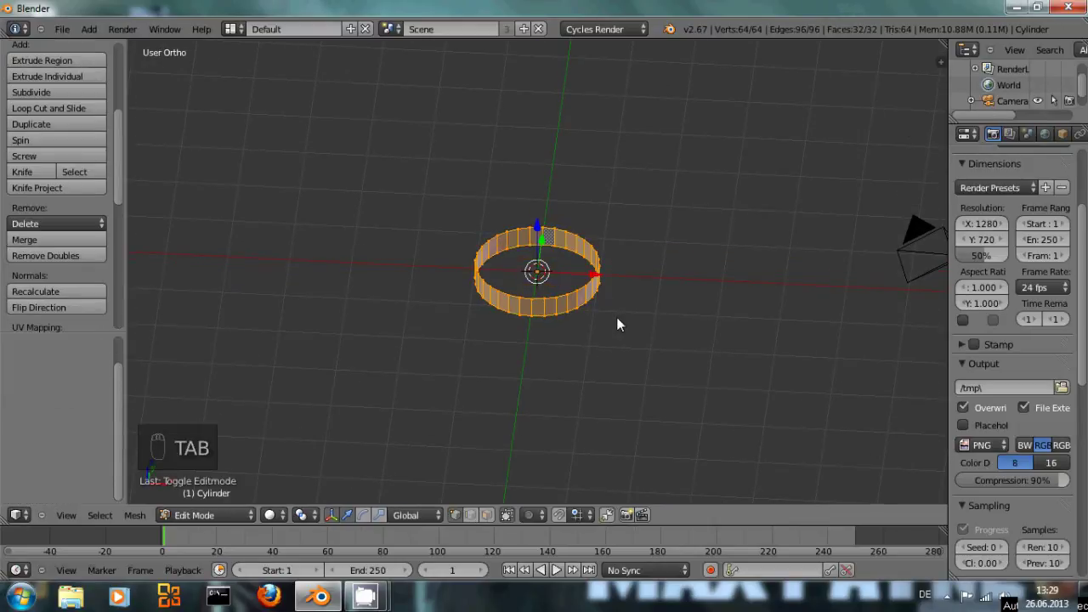
{"action": "scroll", "coordinate": [616, 317], "scroll_direction": "up", "scroll_amount": 3}
{"action": "key", "text": "KP_7"}
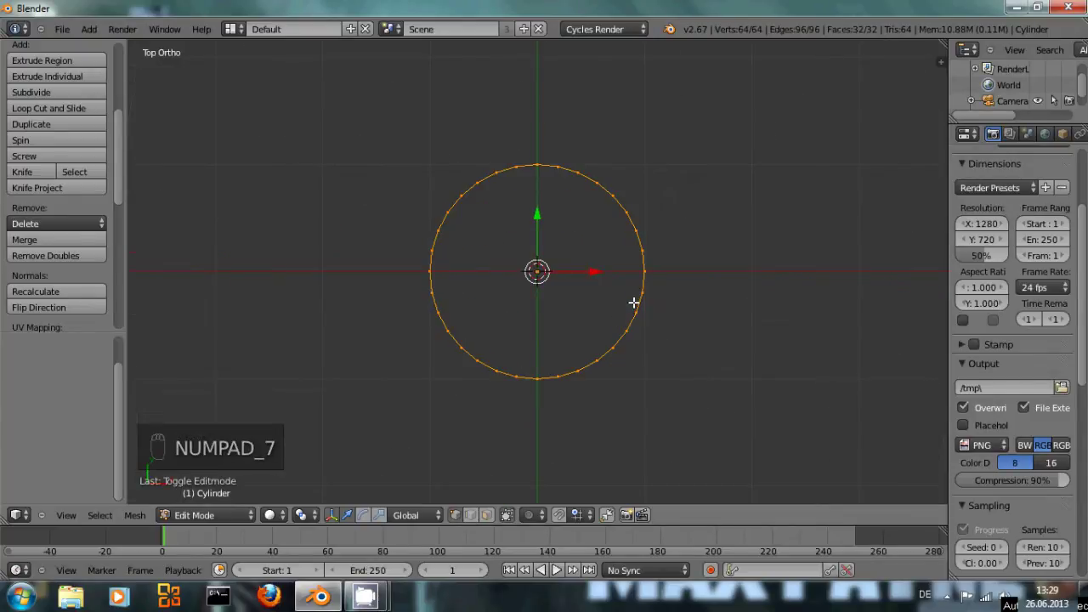
{"action": "key", "text": "e"}
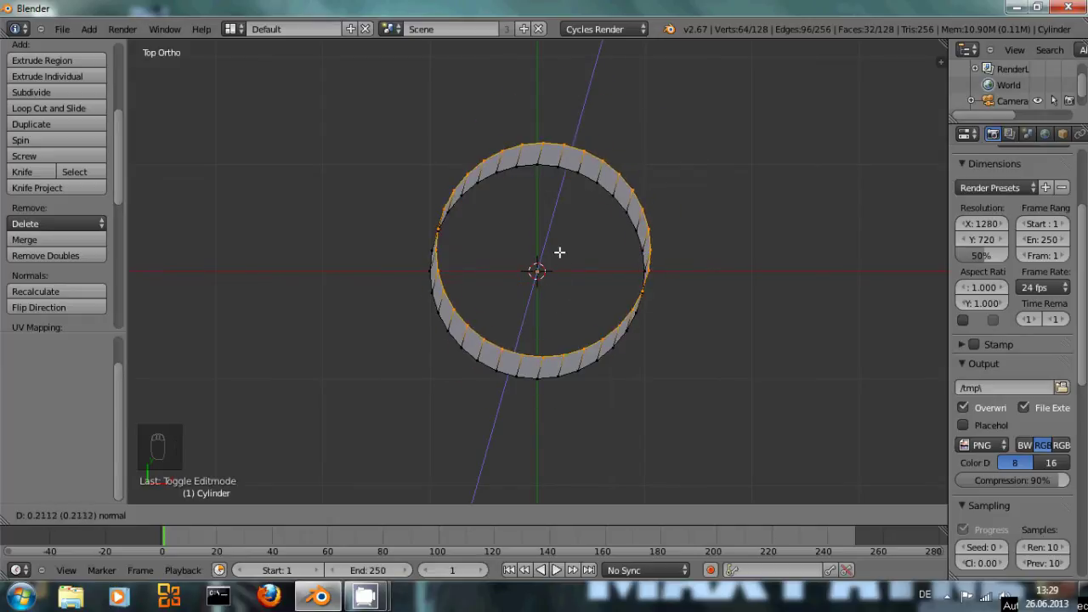
{"action": "left_click", "coordinate": [519, 271]}
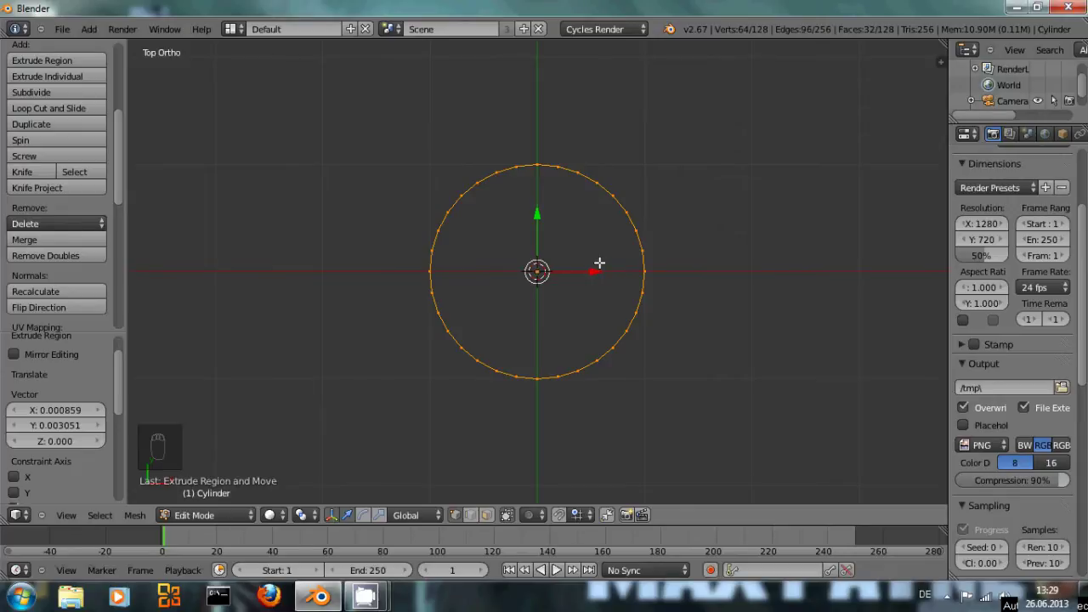
- Scale the extruded edges outward by 1.185, excluding Z, and return to Object Mode
{"action": "key", "text": "s"}
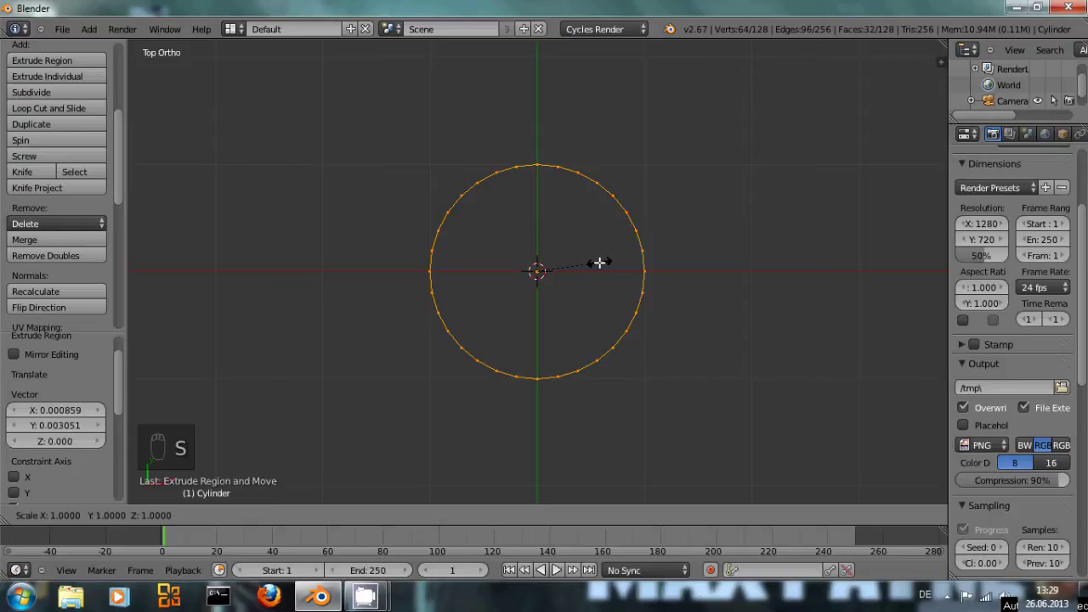
{"action": "key", "text": "shift+z"}
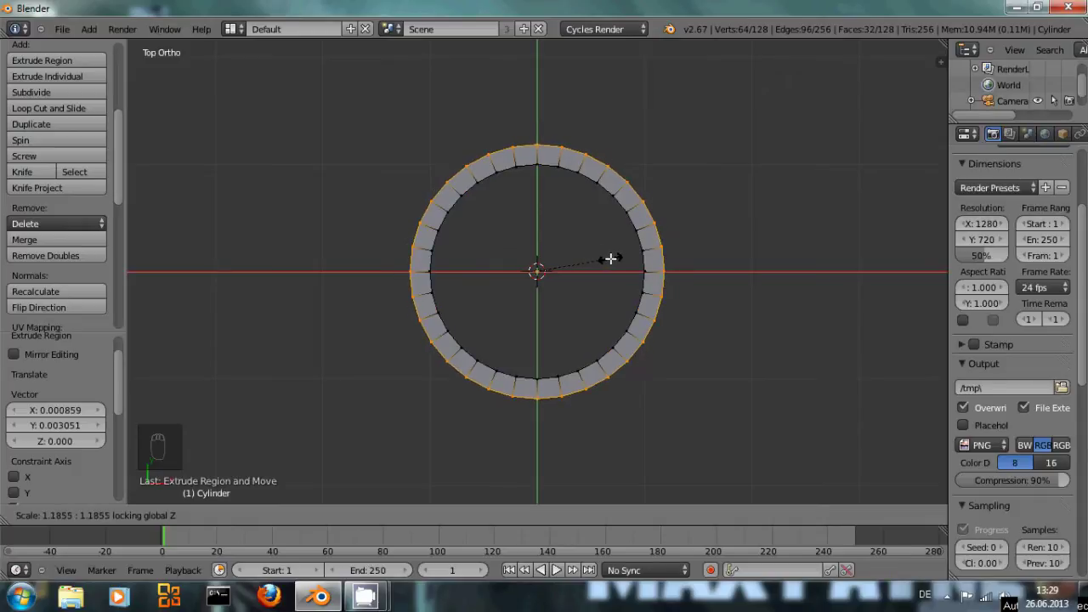
{"action": "left_click", "coordinate": [610, 258]}
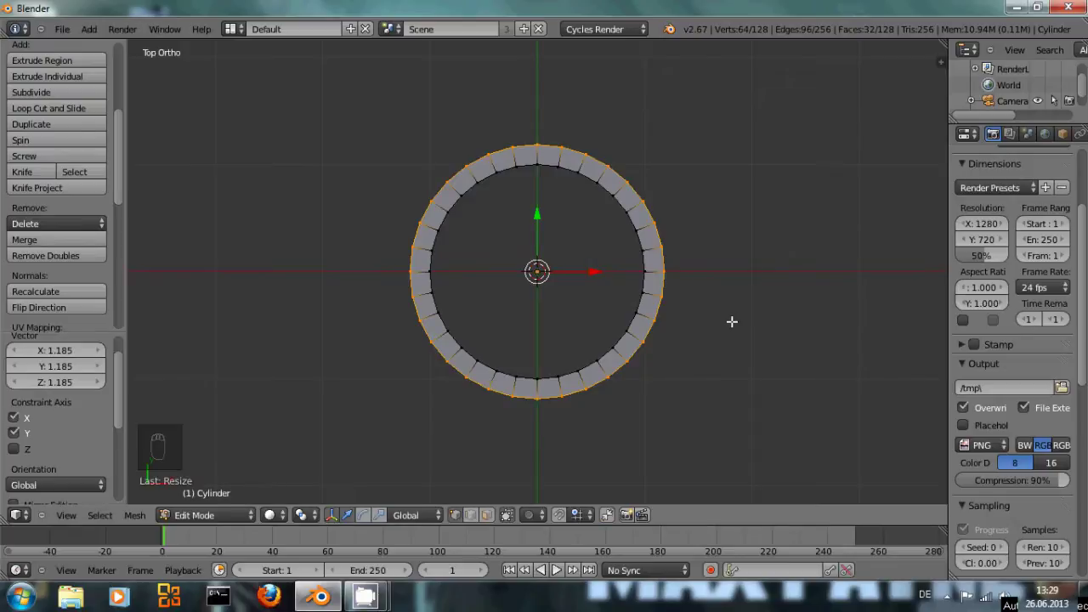
{"action": "key", "text": "Tab"}
{"action": "middle_click_drag", "start_coordinate": [735, 325], "coordinate": [667, 256]}
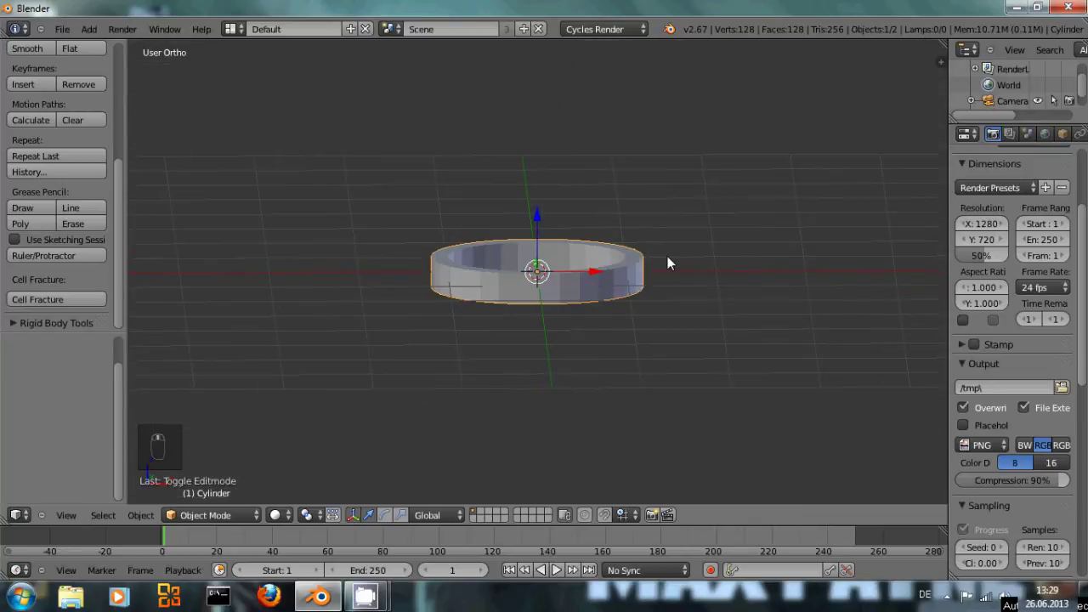
- Scale the ring along Z to 0.458, then switch to top view
{"action": "key", "text": "s"}
{"action": "key", "text": "z"}
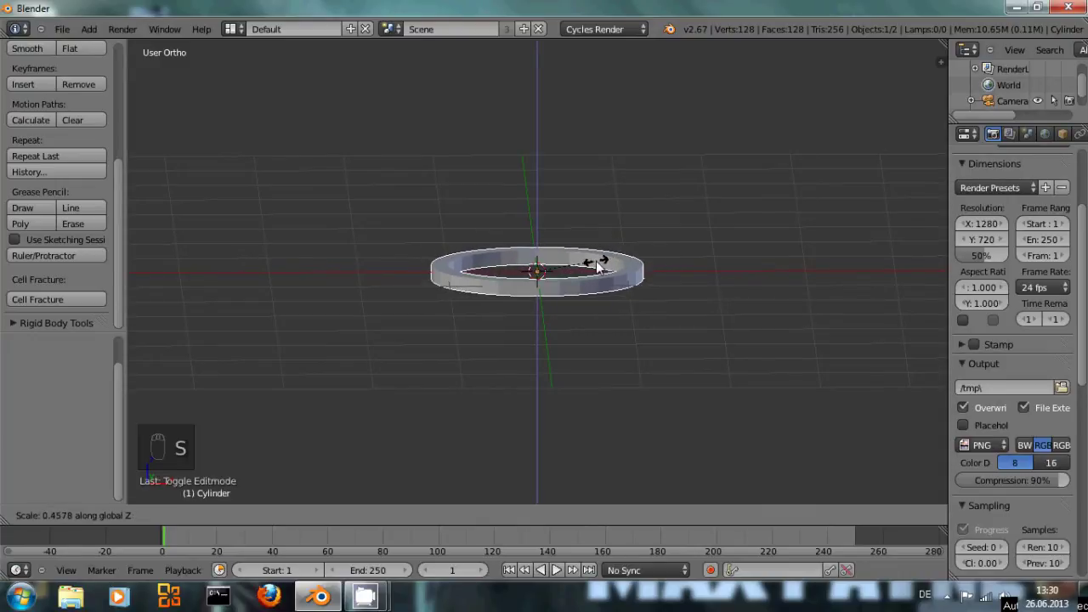
{"action": "left_click", "coordinate": [614, 263]}
{"action": "middle_click_drag", "start_coordinate": [765, 286], "coordinate": [731, 310]}
{"action": "key", "text": "KP_7"}
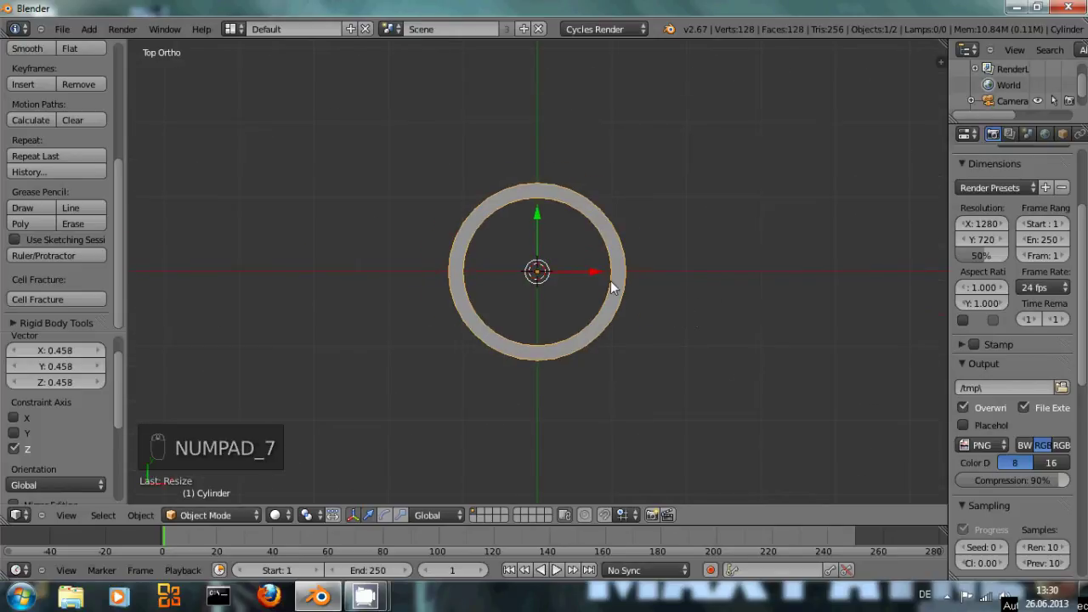
- Duplicate the ring in place as Cylinder001 and scale the copy by 1.418
{"action": "key", "text": "shift+d"}
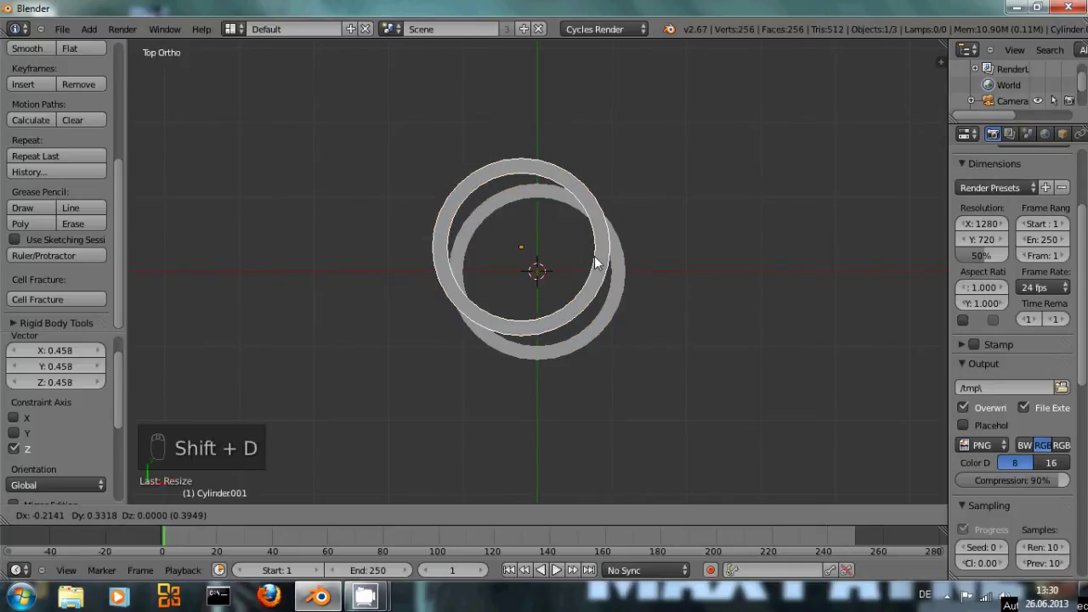
{"action": "right_click", "coordinate": [595, 264]}
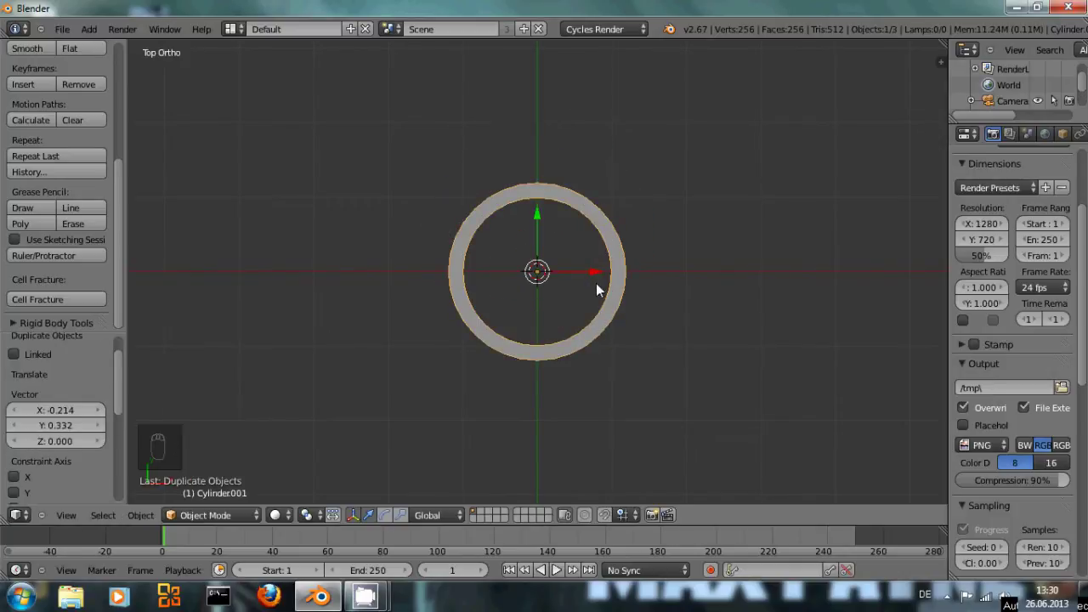
{"action": "key", "text": "s"}
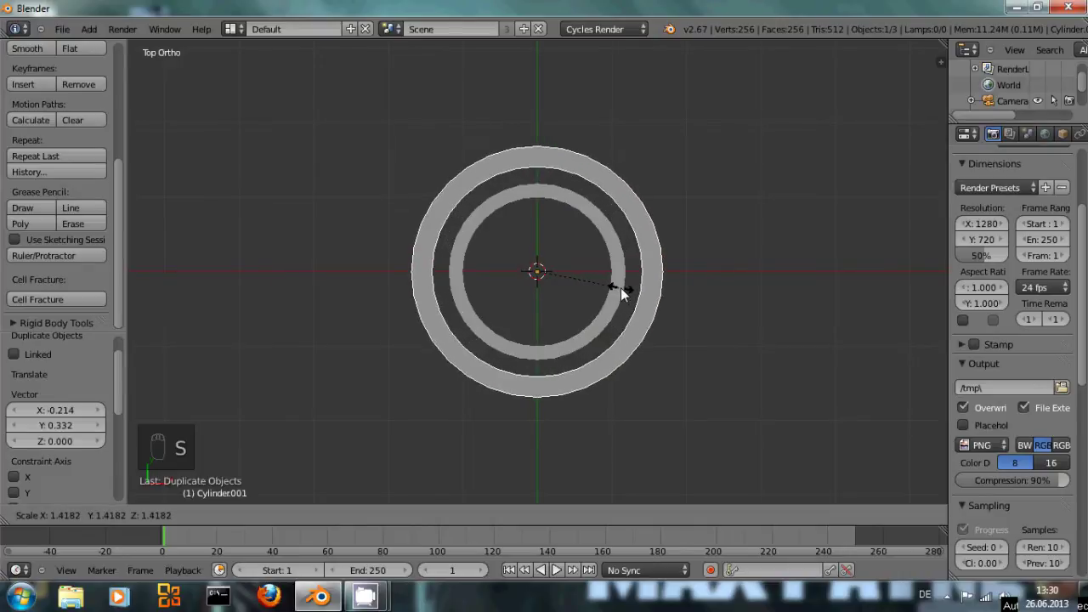
{"action": "left_click", "coordinate": [621, 287]}
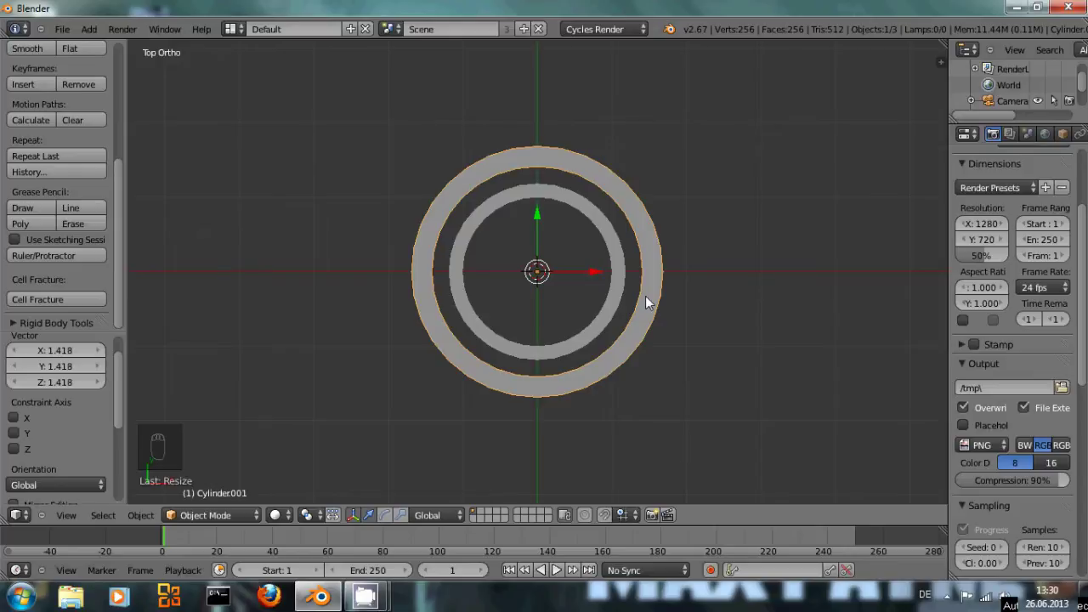
- Rename the larger copied ring to 'Outer_ring' in the N panel's Item field
{"action": "key", "text": "n"}
{"action": "scroll", "coordinate": [753, 301], "scroll_direction": "down", "scroll_amount": 4}
{"action": "scroll", "coordinate": [710, 299], "scroll_direction": "up", "scroll_amount": 5}
{"action": "scroll", "coordinate": [877, 317], "scroll_direction": "down", "scroll_amount": 4}
{"action": "scroll", "coordinate": [877, 317], "scroll_direction": "down", "scroll_amount": 4}
{"action": "left_click", "coordinate": [869, 322]}
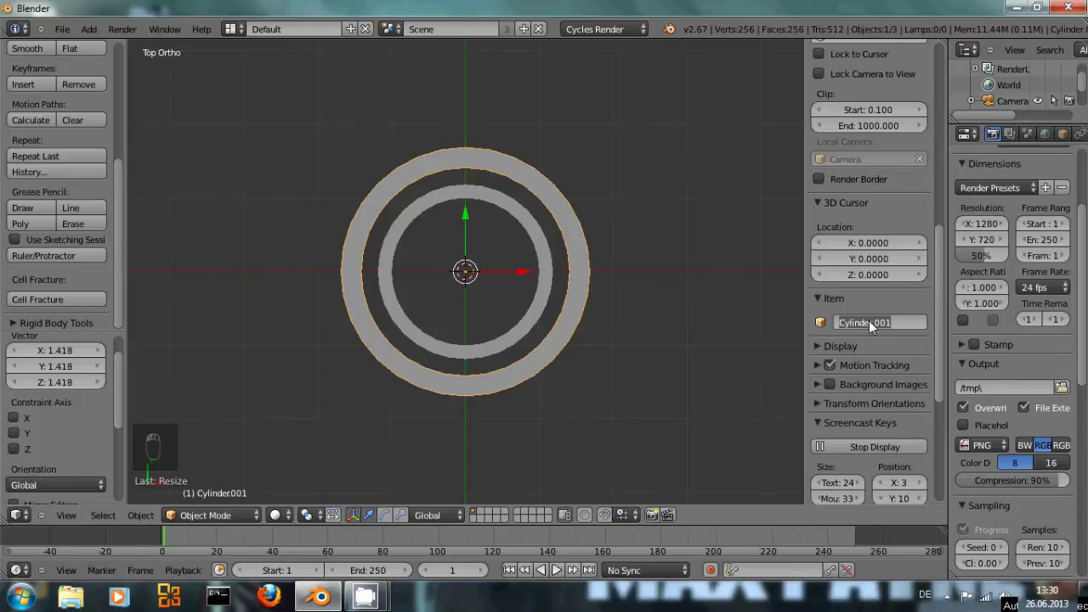
{"action": "type", "text": "Outer_ring"}
{"action": "key", "text": "Return"}
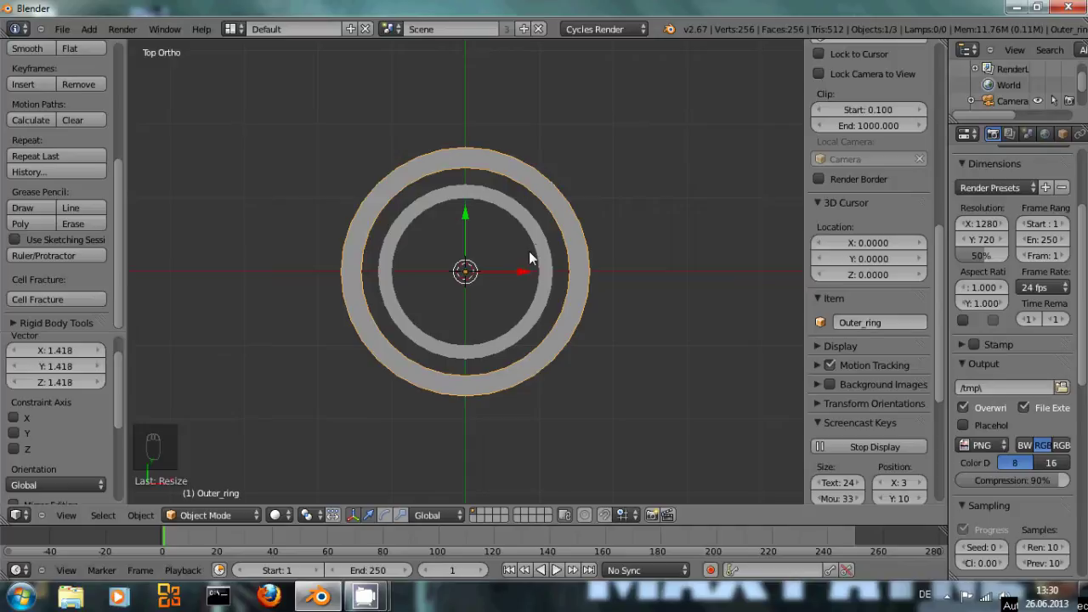
- Rename the original ring to 'Inner_ring' and hide the N panel
{"action": "right_click", "coordinate": [537, 243]}
{"action": "left_click", "coordinate": [871, 325]}
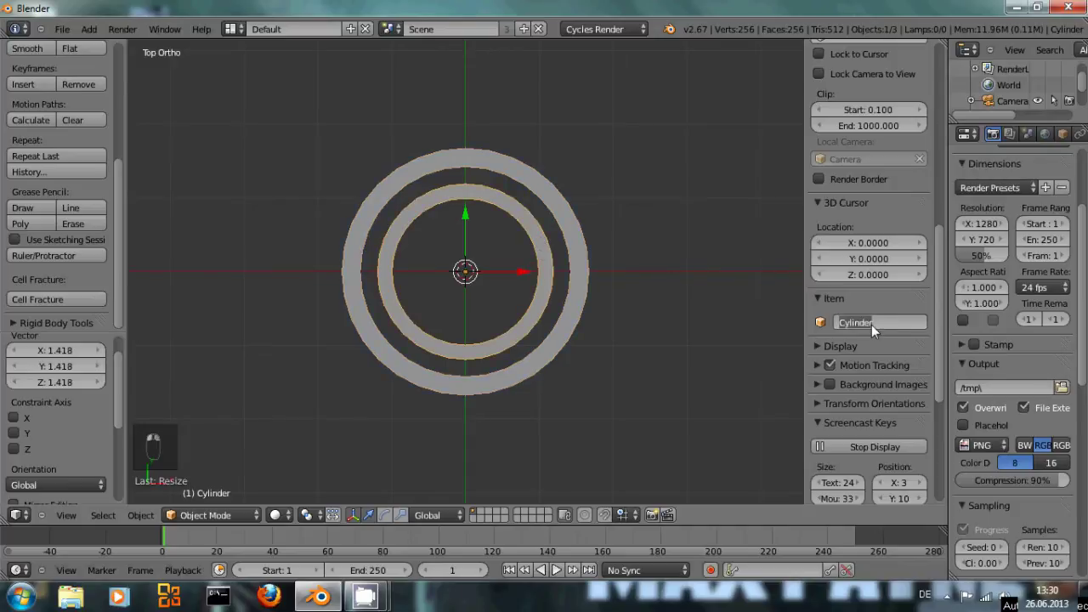
{"action": "type", "text": "Inner_ring"}
{"action": "key", "text": "Return"}
{"action": "key", "text": "n"}
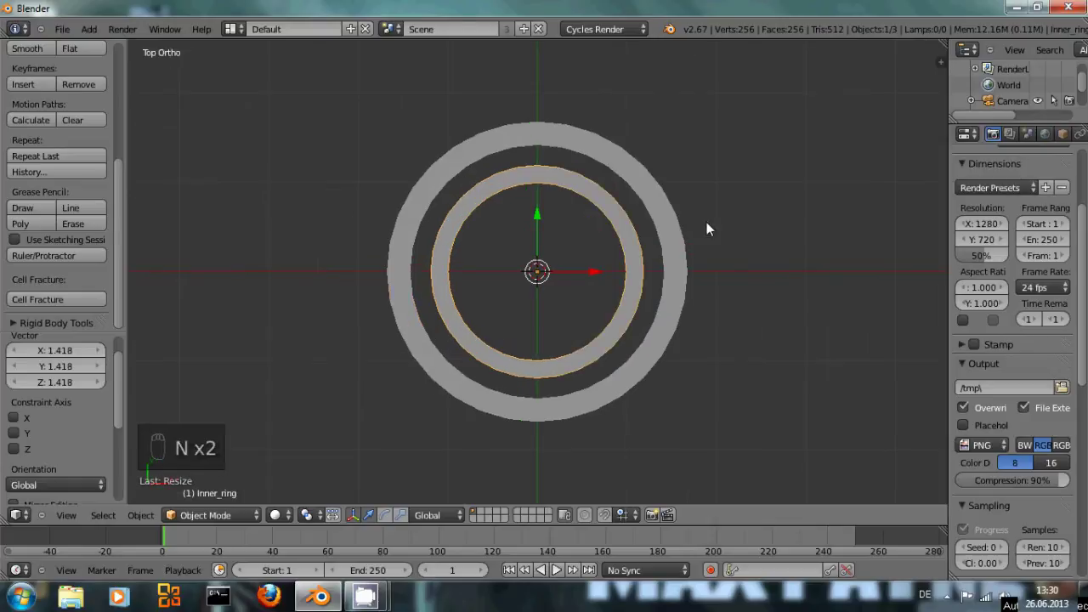
{"action": "scroll", "coordinate": [739, 239], "scroll_direction": "down", "scroll_amount": 1}
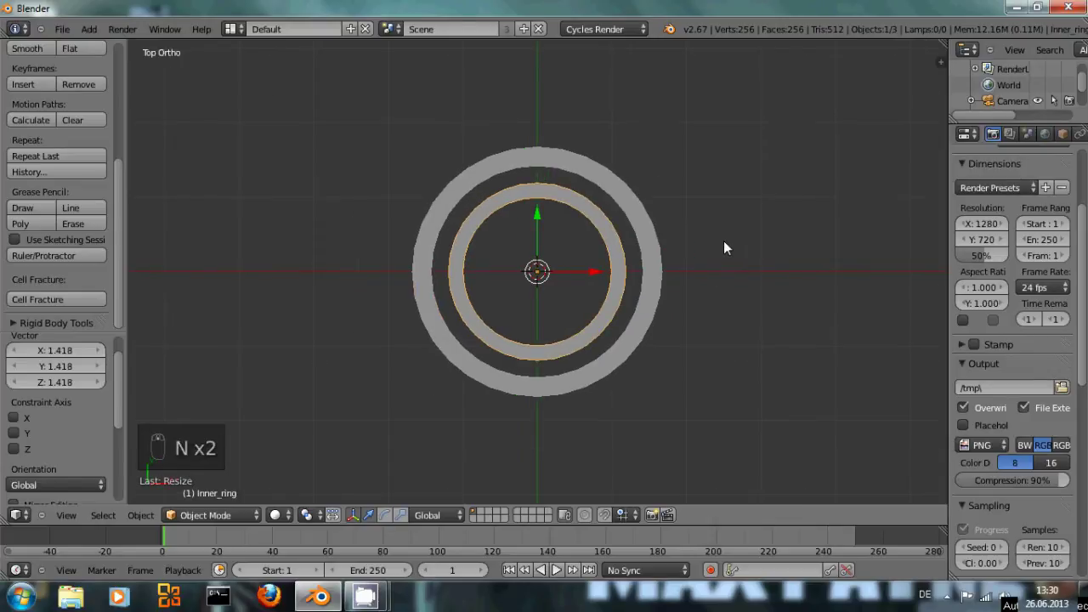
{"action": "scroll", "coordinate": [712, 247], "scroll_direction": "up", "scroll_amount": 1}
{"action": "scroll", "coordinate": [712, 248], "scroll_direction": "down", "scroll_amount": 3}
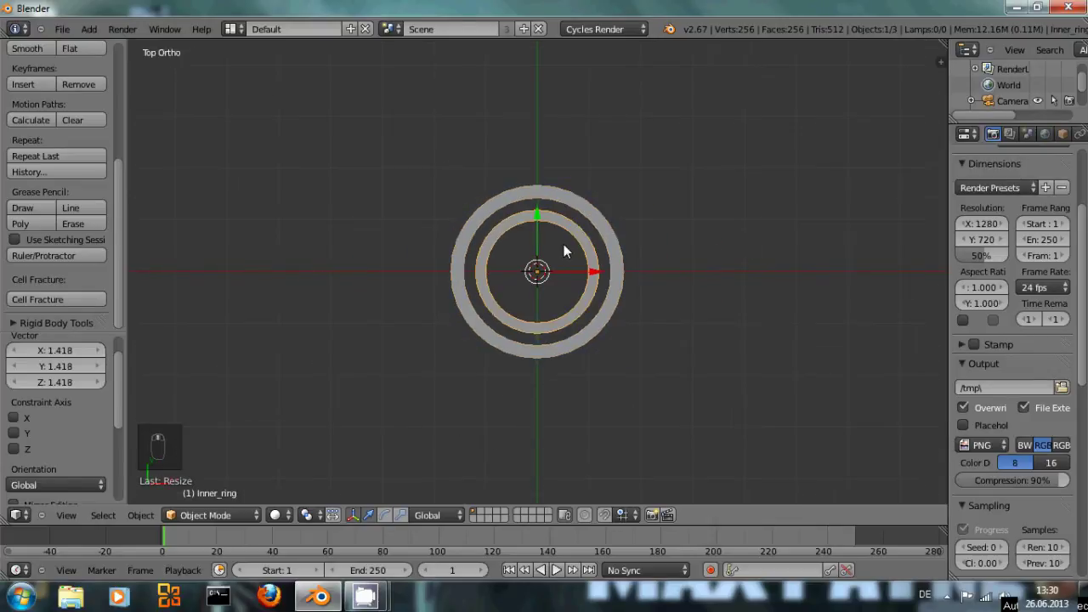
- Add a Plain Axes empty and move it above the rings to X -2.455, Y 0.0124, Z 2.104
{"action": "key", "text": "shift+a"}
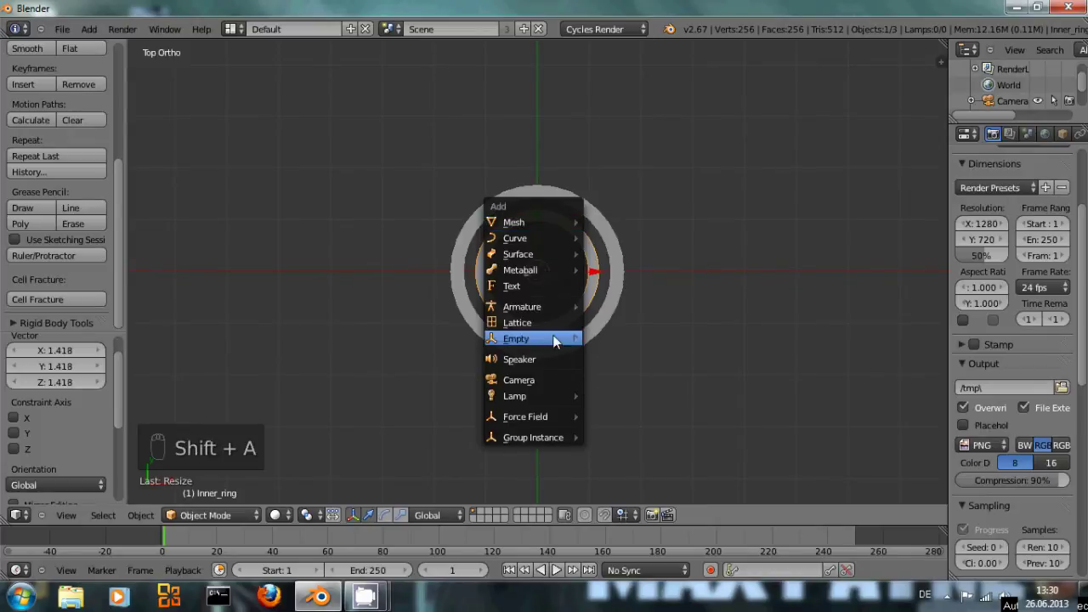
{"action": "mouse_move", "coordinate": [554, 340]}
{"action": "left_click", "coordinate": [625, 338]}
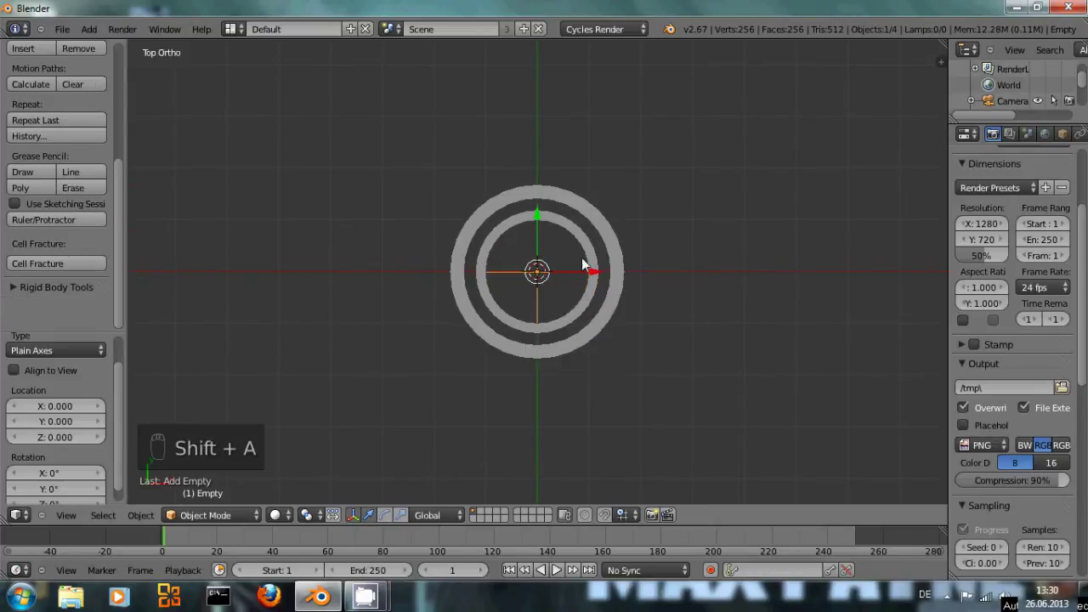
{"action": "middle_click_drag", "start_coordinate": [666, 280], "coordinate": [651, 253]}
{"action": "key", "text": "g"}
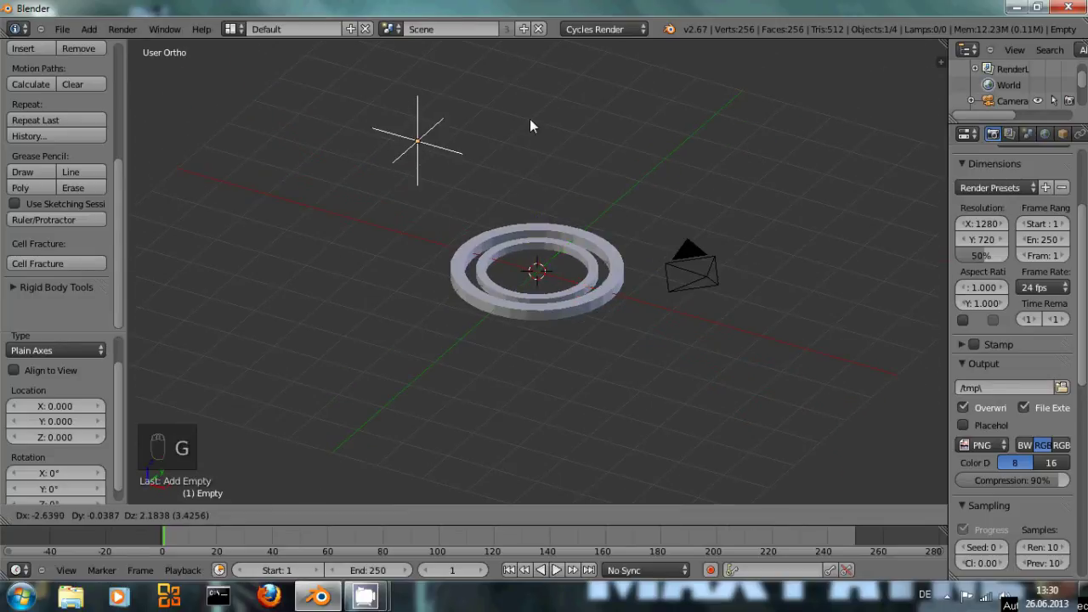
{"action": "left_click", "coordinate": [539, 124]}
{"action": "middle_click_drag", "start_coordinate": [740, 305], "coordinate": [644, 337]}
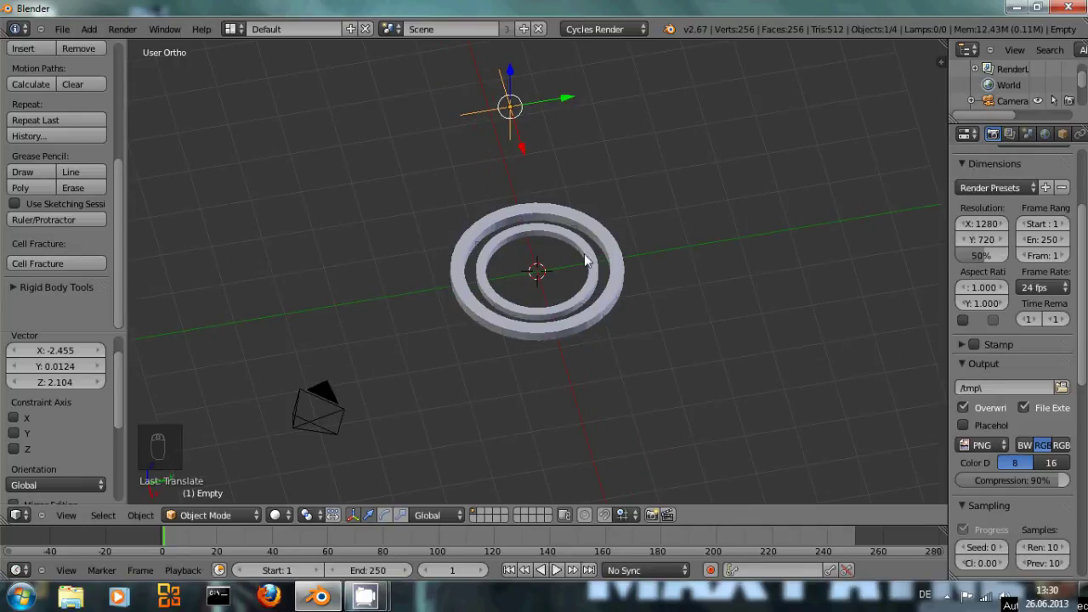
- Give Outer_ring a Copy Rotation constraint with the Empty as its target
{"action": "right_click", "coordinate": [612, 247]}
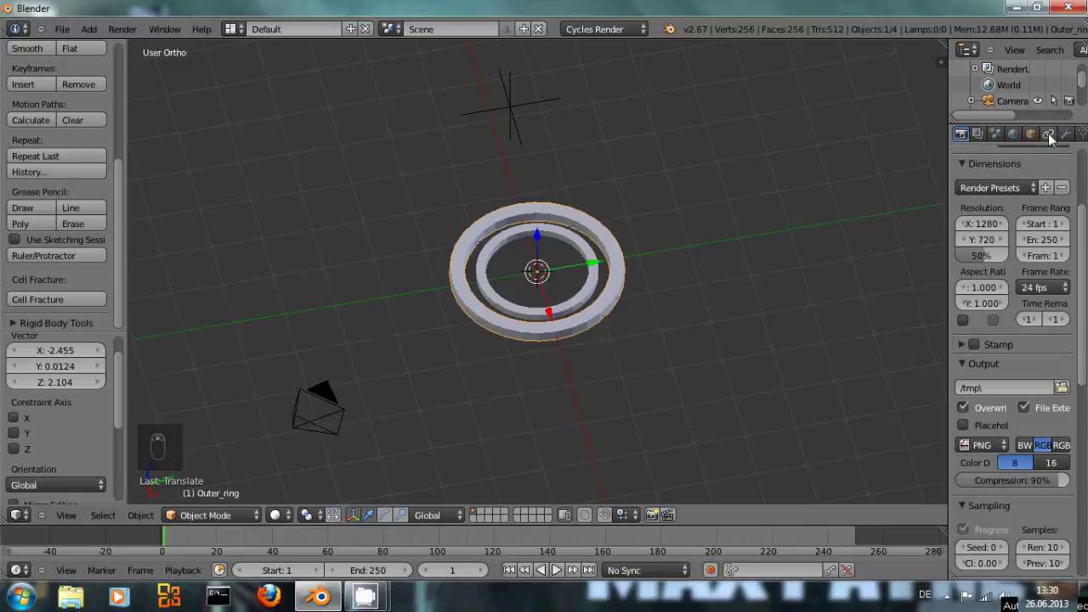
{"action": "left_click", "coordinate": [1048, 135]}
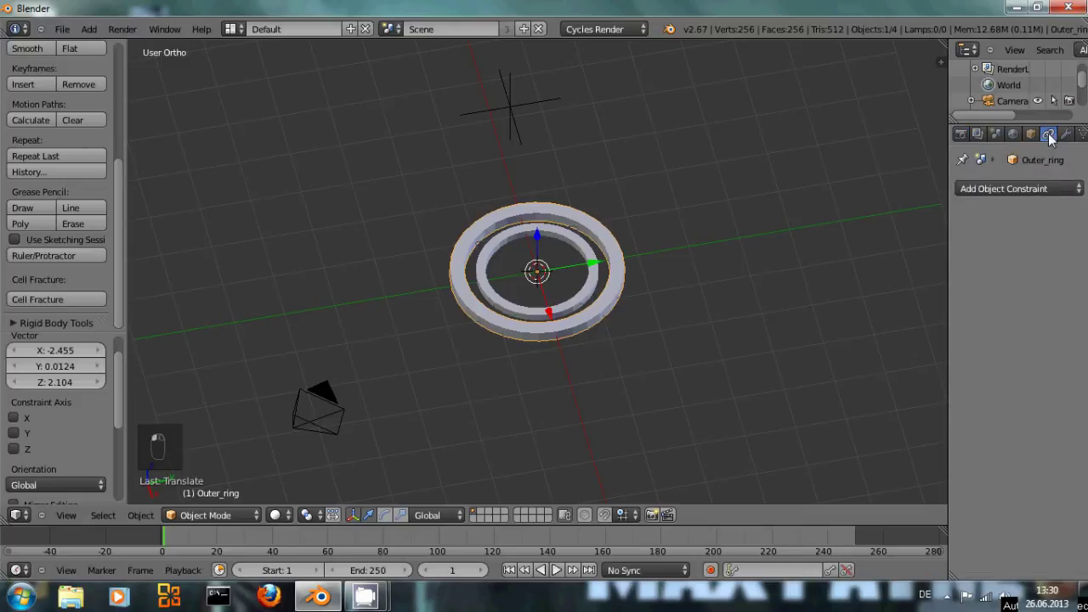
{"action": "left_click", "coordinate": [1030, 190]}
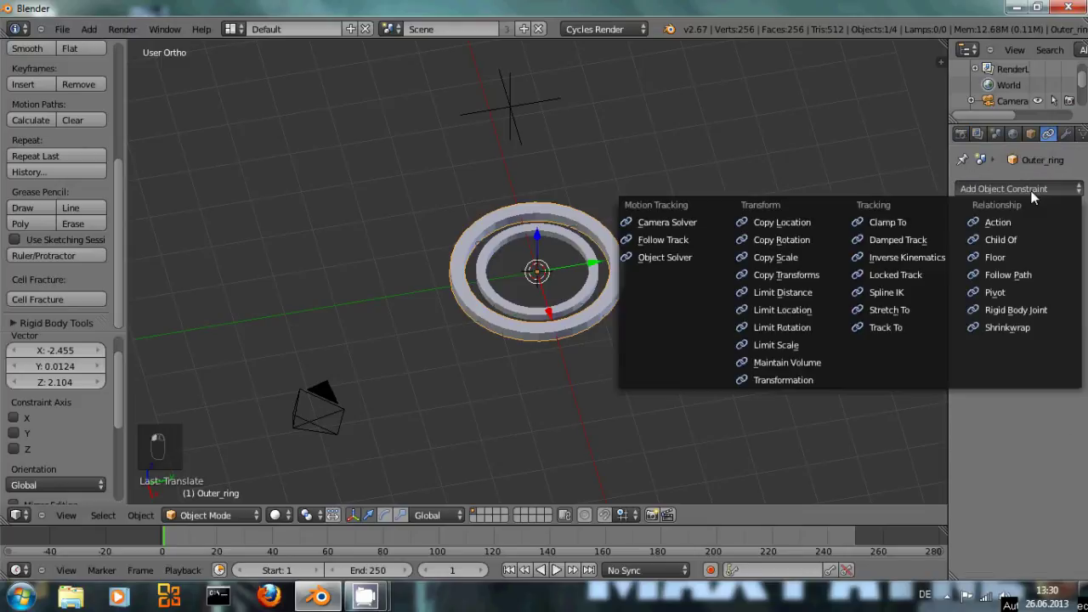
{"action": "left_click", "coordinate": [816, 239]}
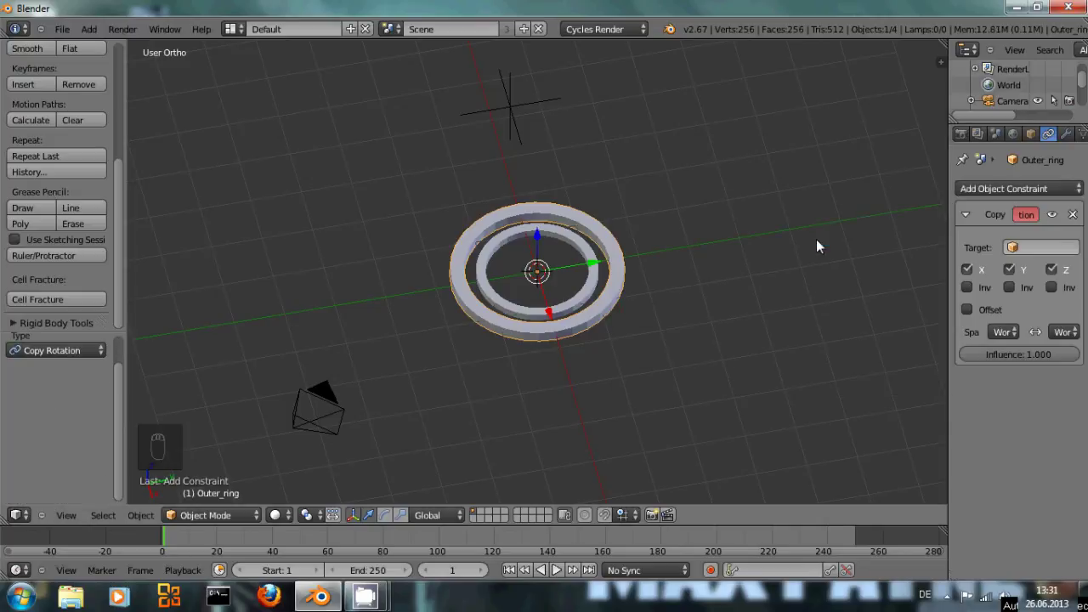
{"action": "left_click", "coordinate": [1039, 248]}
{"action": "left_click", "coordinate": [990, 281]}
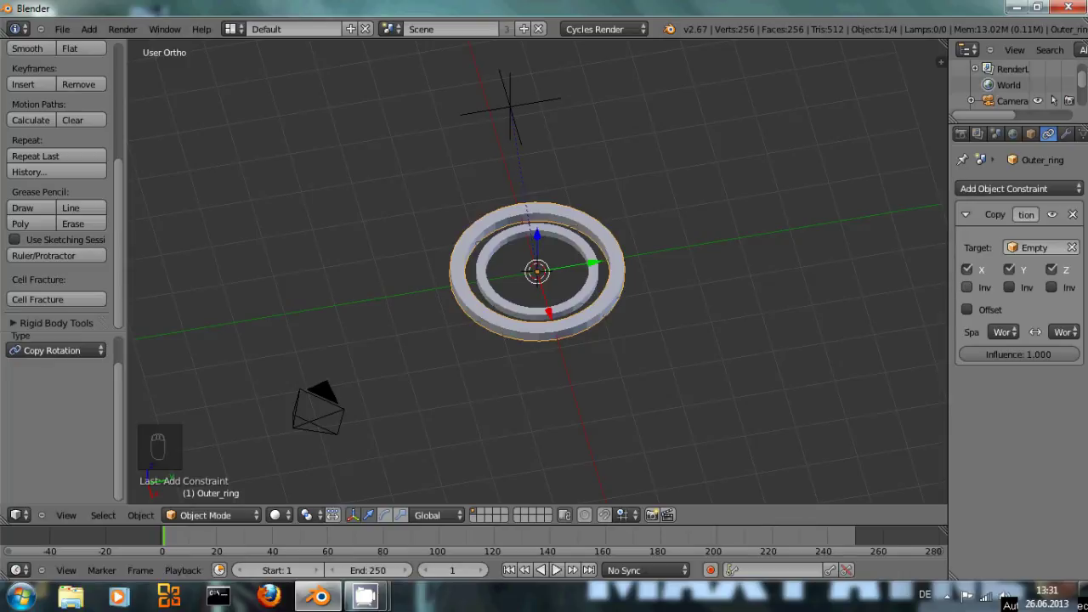
- Give Inner_ring a Copy Rotation constraint targeting the Empty, with X rotation inverted
{"action": "right_click", "coordinate": [586, 289]}
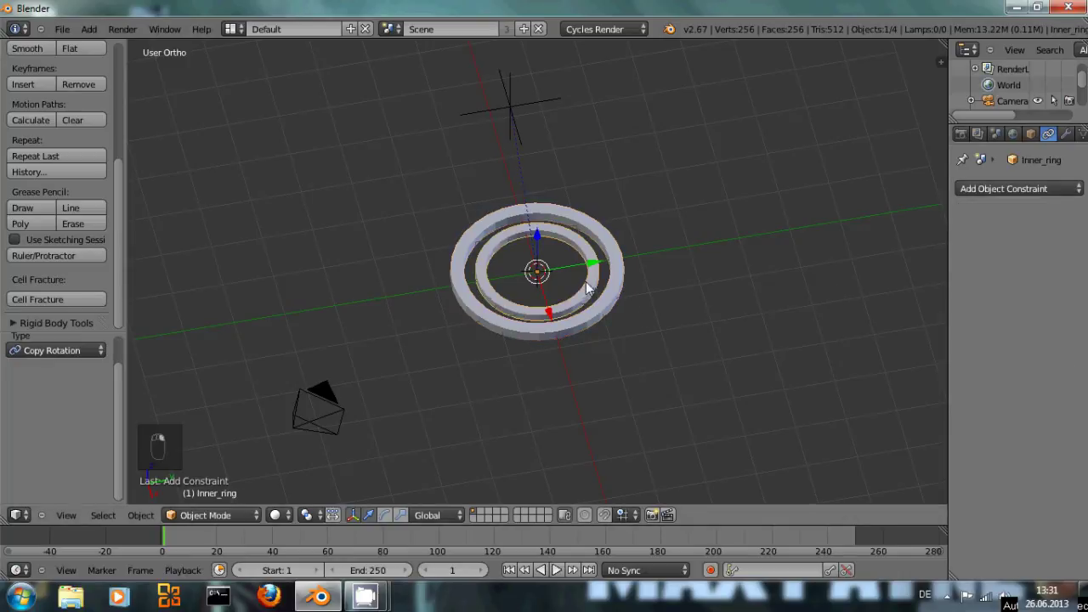
{"action": "left_click", "coordinate": [979, 195]}
{"action": "left_click", "coordinate": [803, 245]}
{"action": "left_click", "coordinate": [1046, 248]}
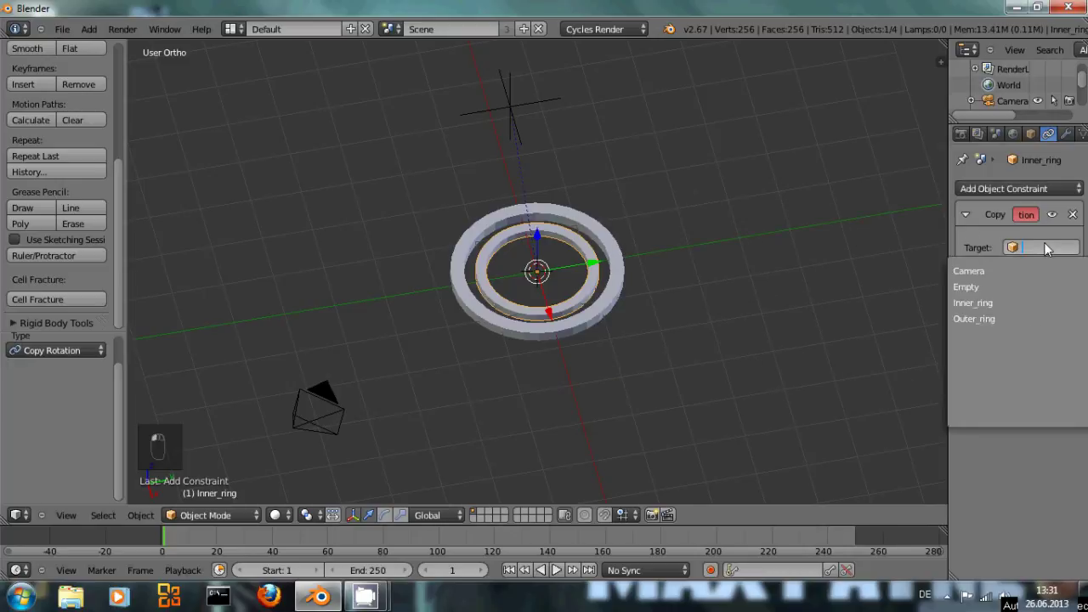
{"action": "left_click", "coordinate": [967, 287]}
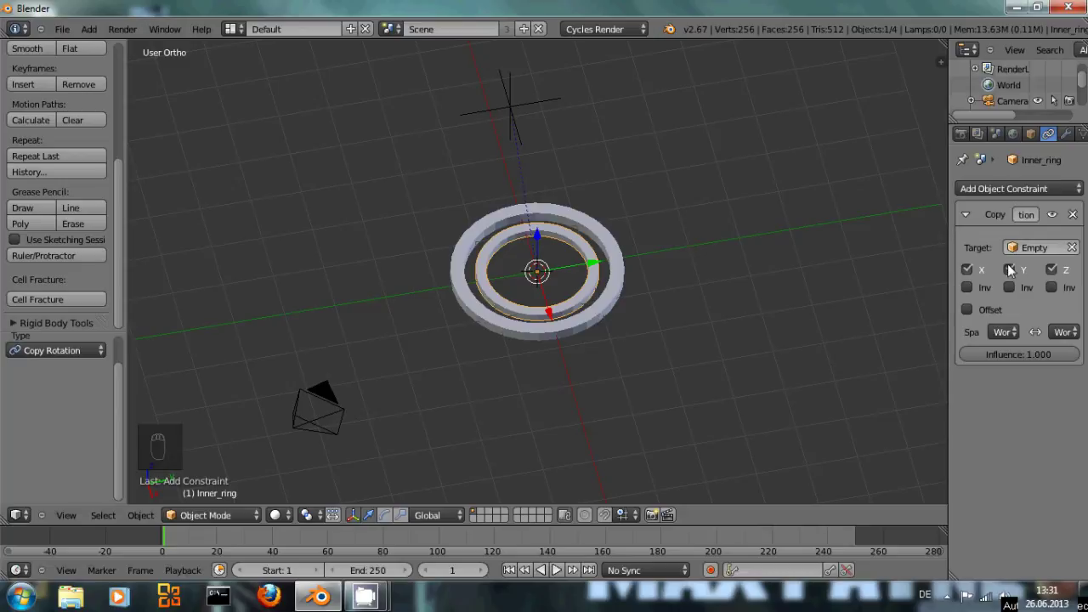
{"action": "left_click", "coordinate": [969, 287]}
- Rotate the Empty about X, Y and Z to check that both rings follow
{"action": "right_click", "coordinate": [540, 99]}
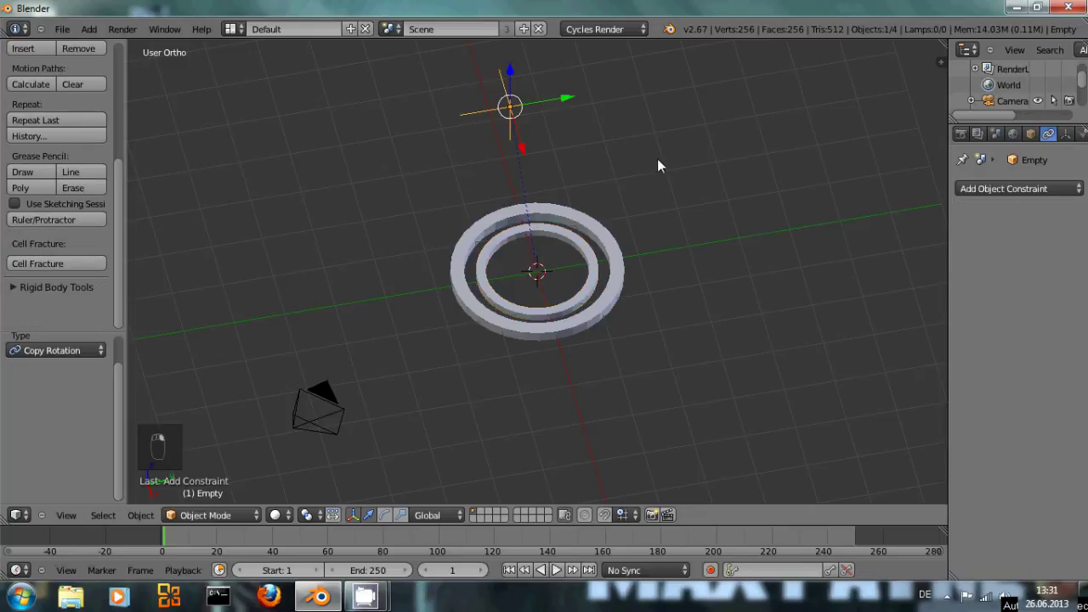
{"action": "key", "text": "r"}
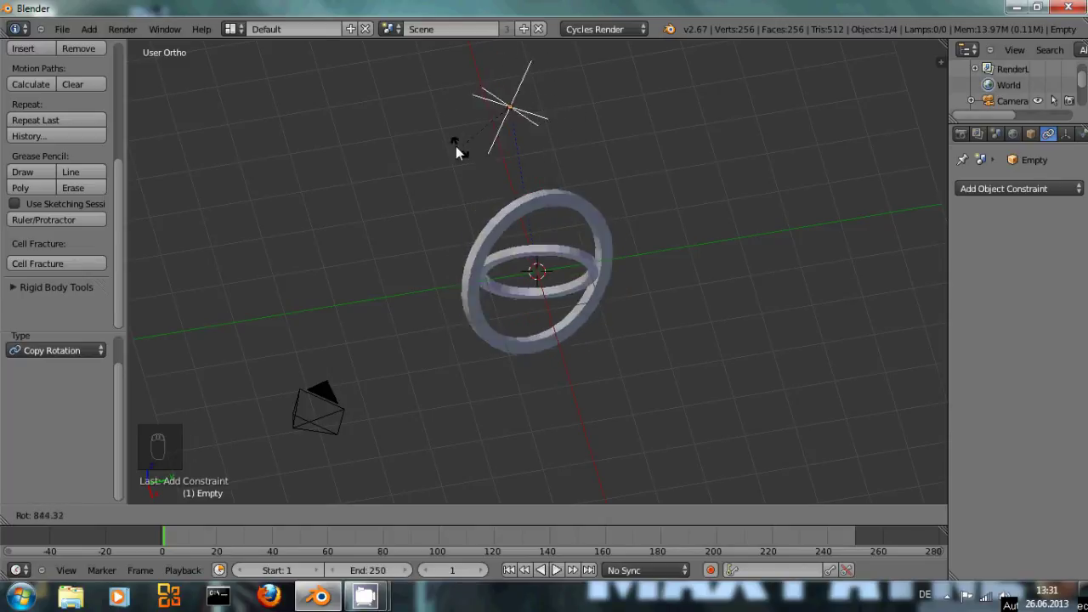
{"action": "key", "text": "x"}
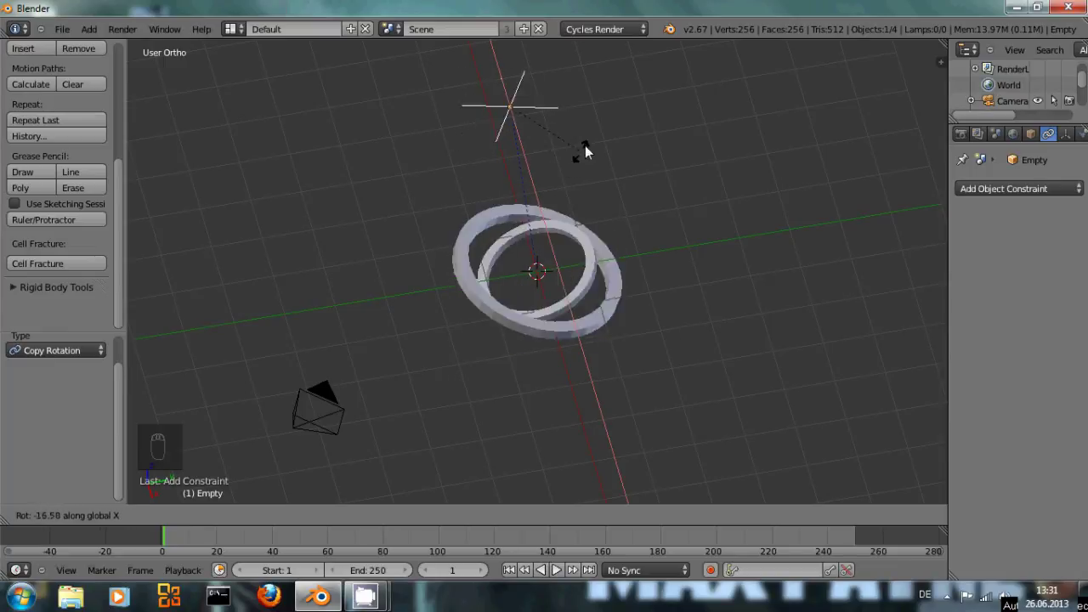
{"action": "key", "text": "y"}
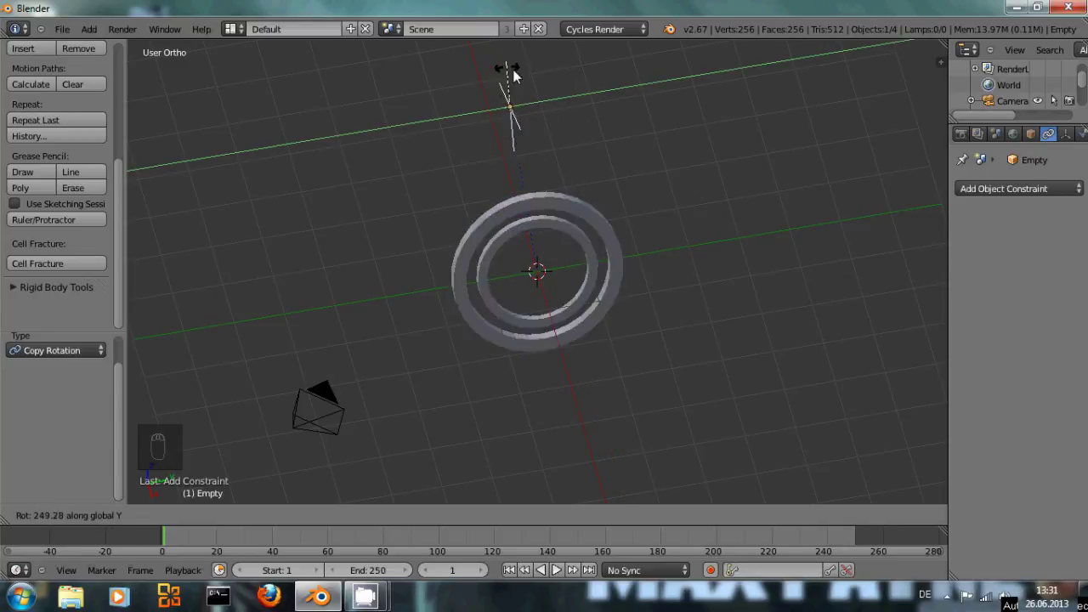
{"action": "key", "text": "z"}
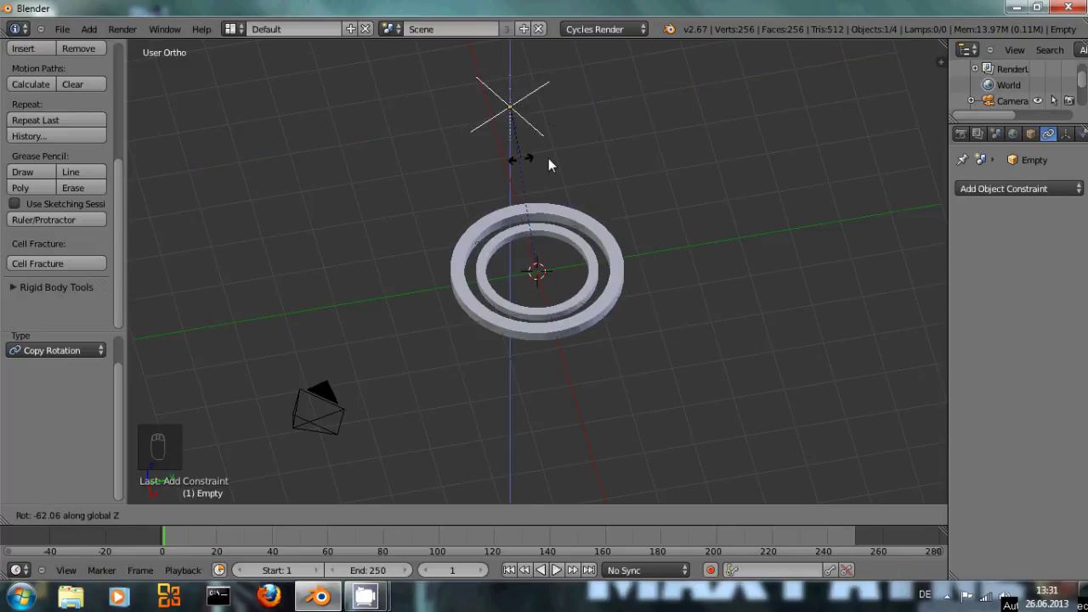
{"action": "left_click", "coordinate": [495, 165]}
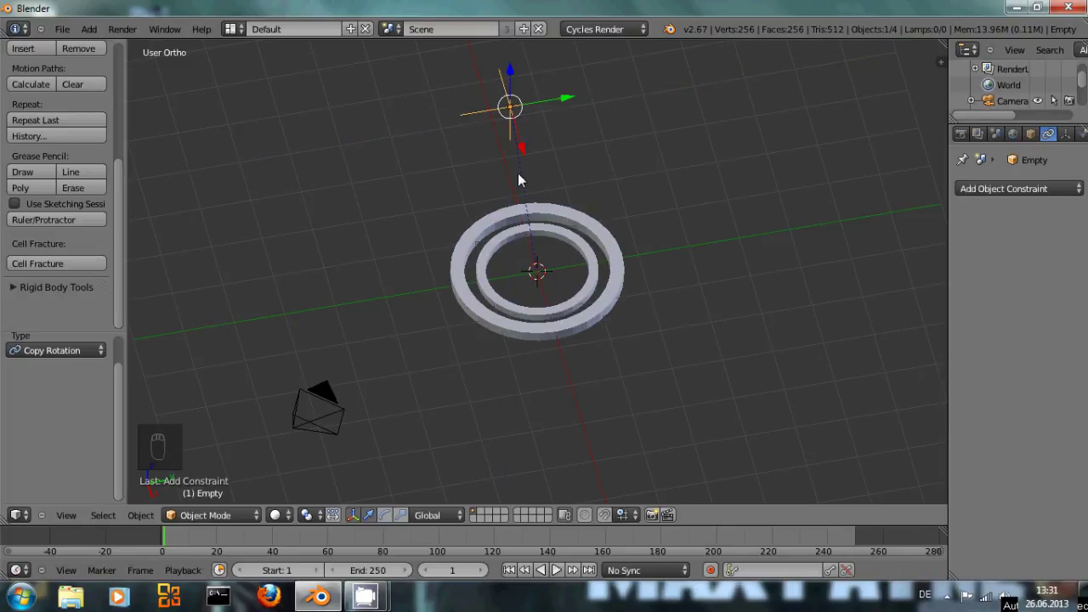